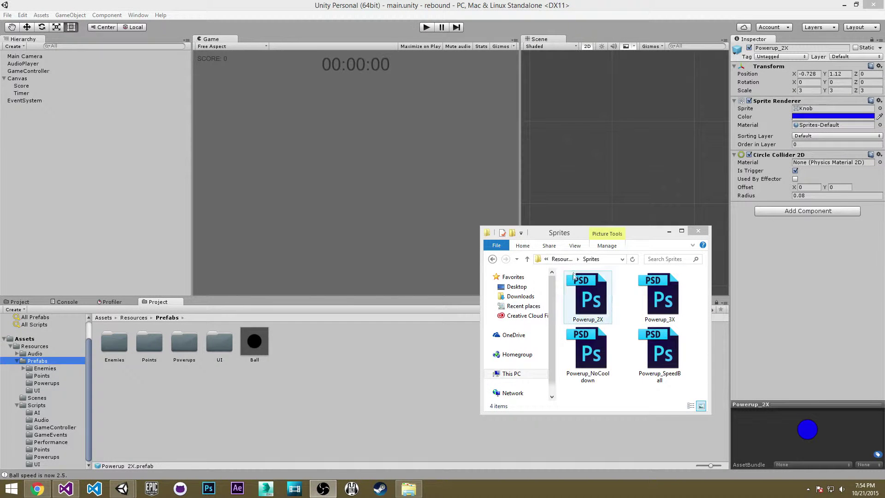
Step: Review the Powerup_2X, 3X and NoCooldown PSDs in Explorer, then show Unity's Scripts folder
click(577, 283)
click(660, 322)
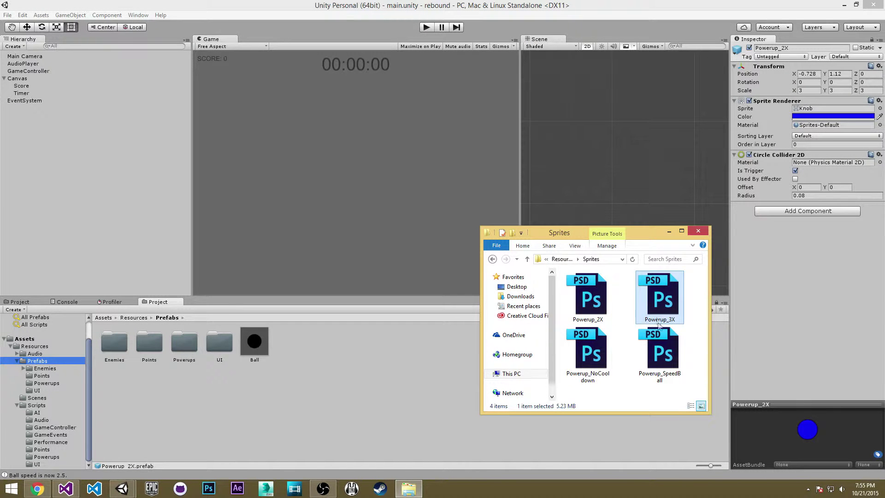
click(588, 352)
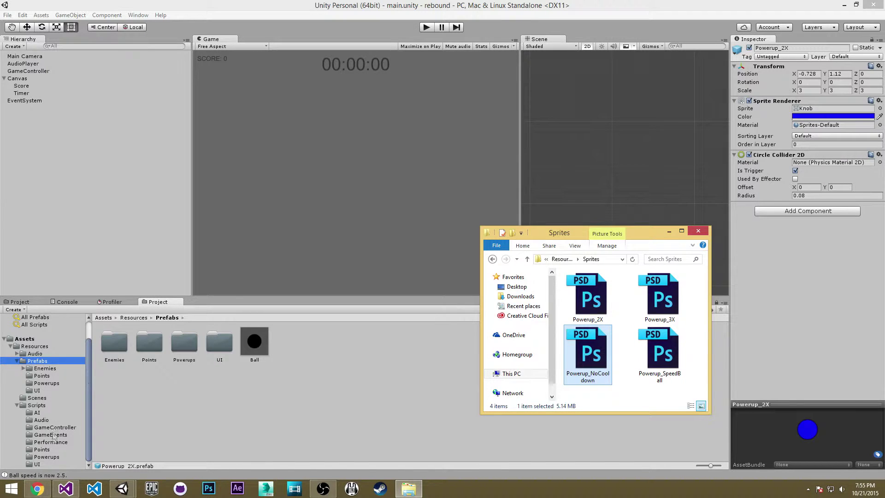
click(50, 405)
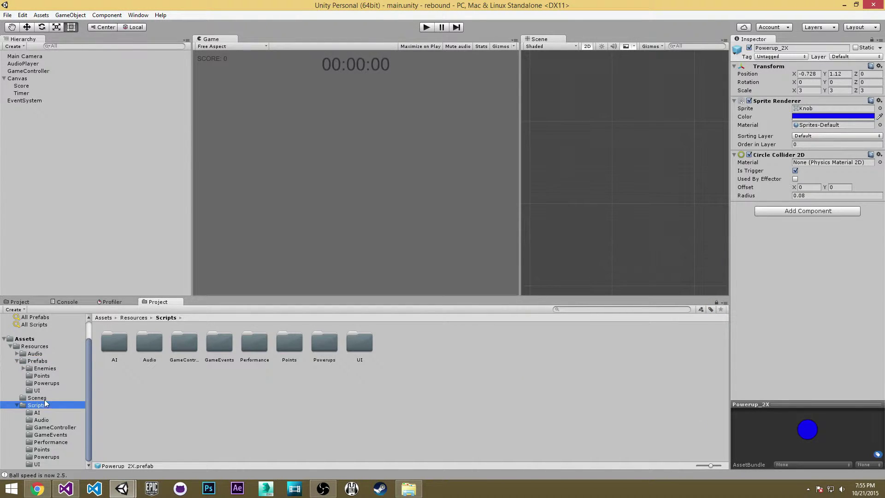
Step: Create and open an empty Sprites folder in Resources, then select all four powerup PSDs in Explorer
click(25, 339)
double_click(116, 350)
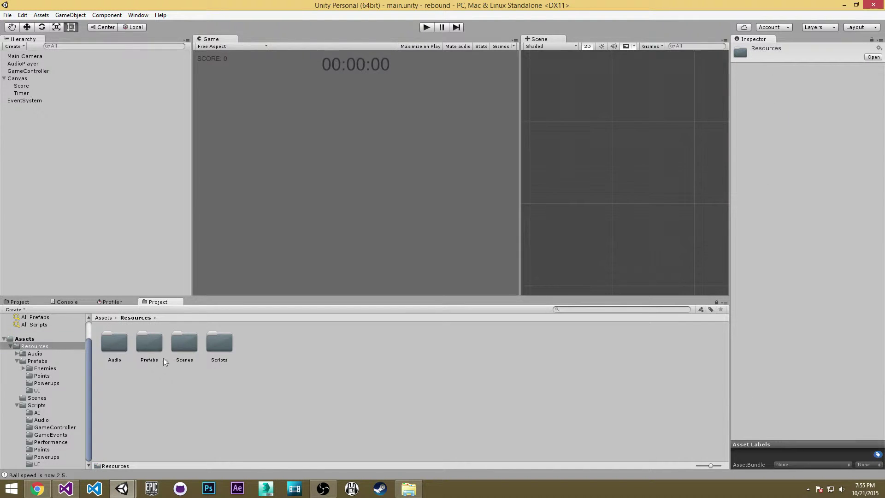
right_click(268, 349)
mouse_move(336, 195)
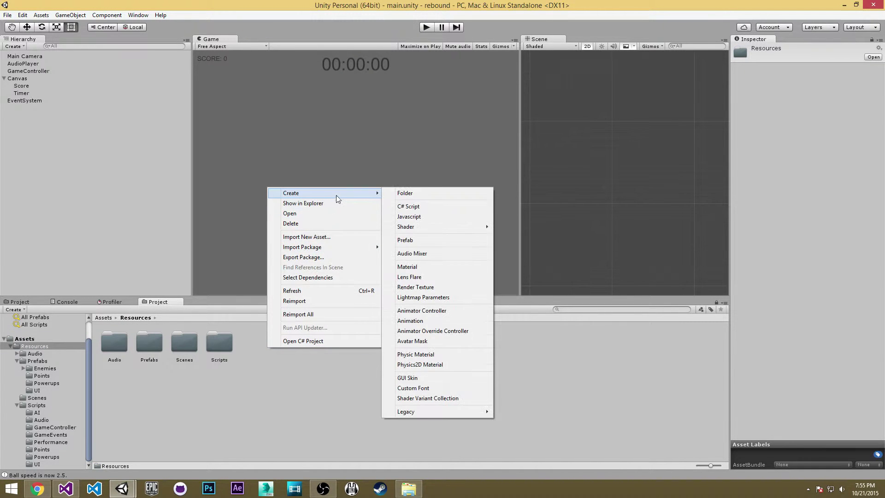
click(424, 193)
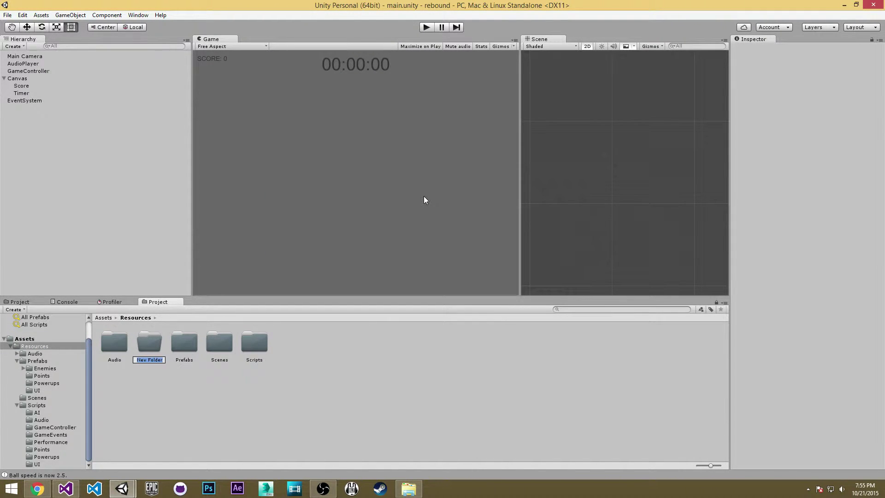
text(Sprites)
key(Return)
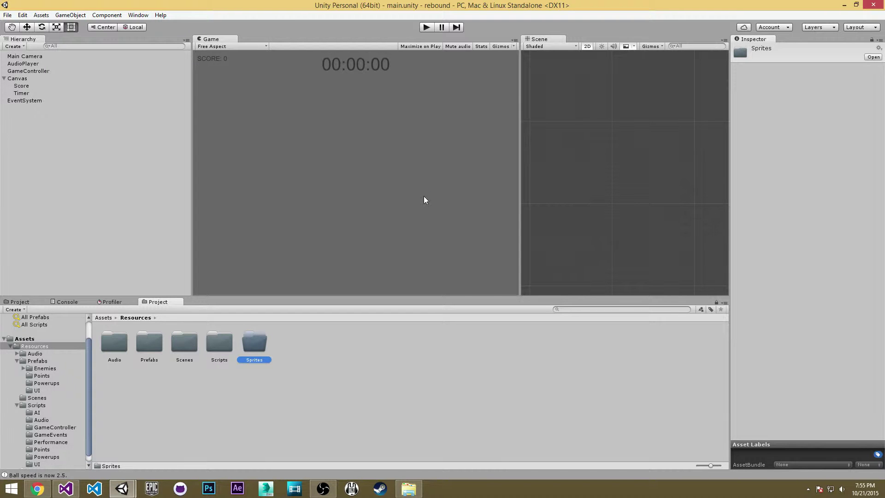
key(Return)
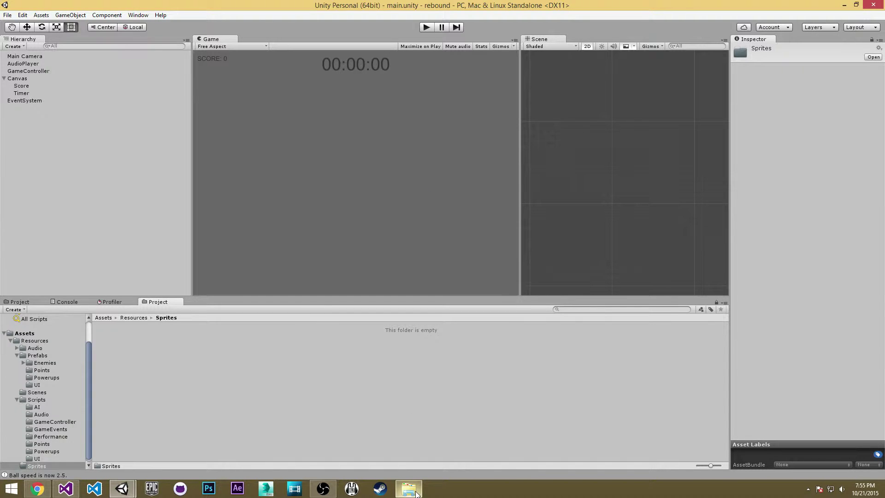
click(409, 489)
drag(690, 393, 587, 302)
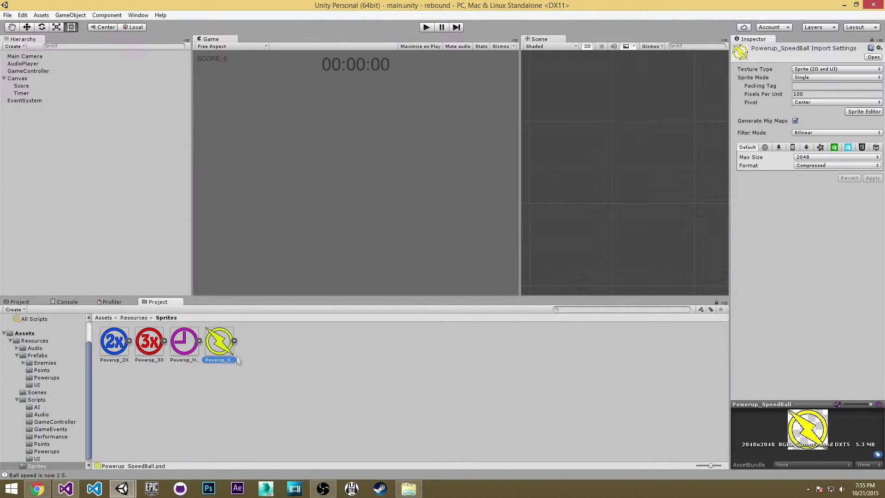
Step: Give Powerup_SpeedBall 1000 pixels per unit, Trilinear filtering, 1024 max size and Truecolor format, and apply
click(183, 341)
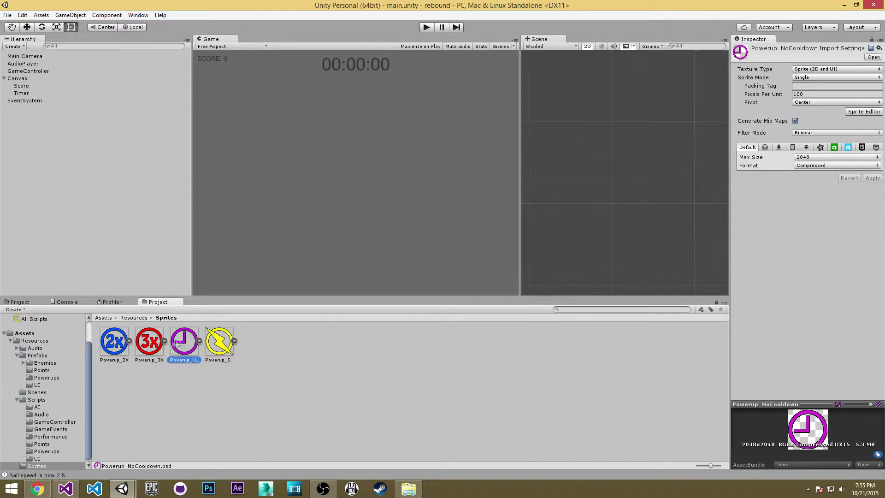
click(219, 341)
click(820, 94)
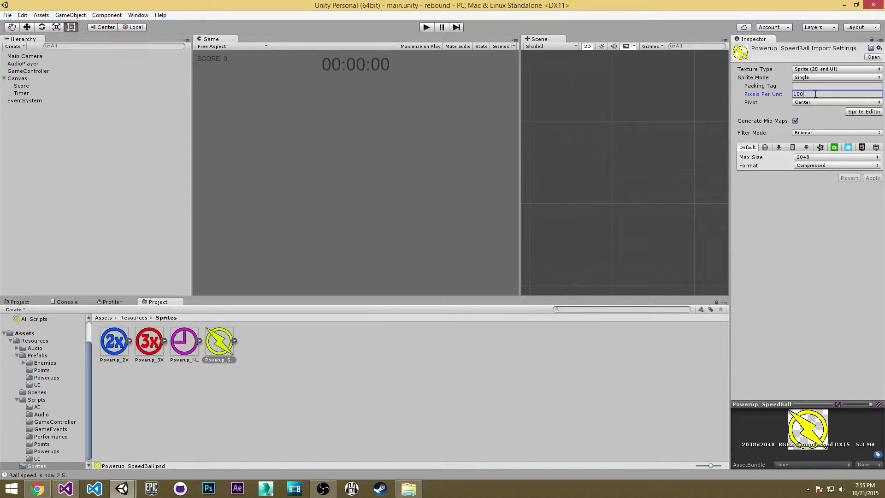
text(0)
click(808, 134)
click(816, 163)
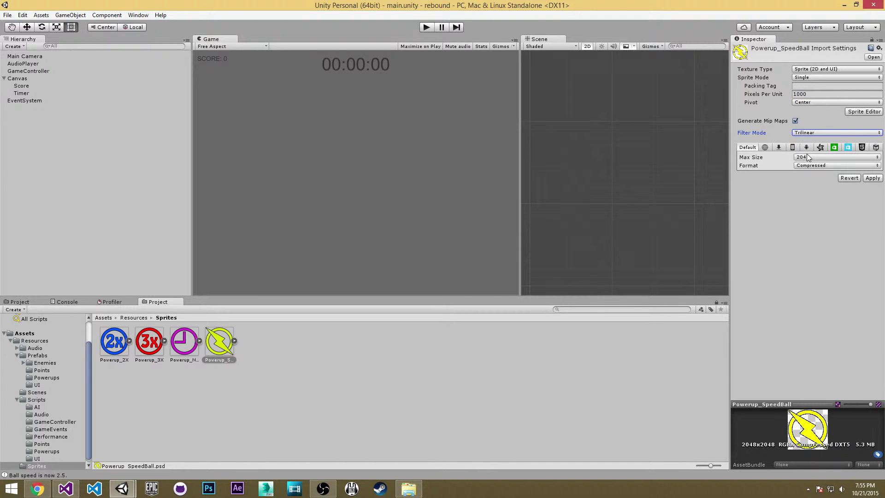
click(807, 158)
click(817, 218)
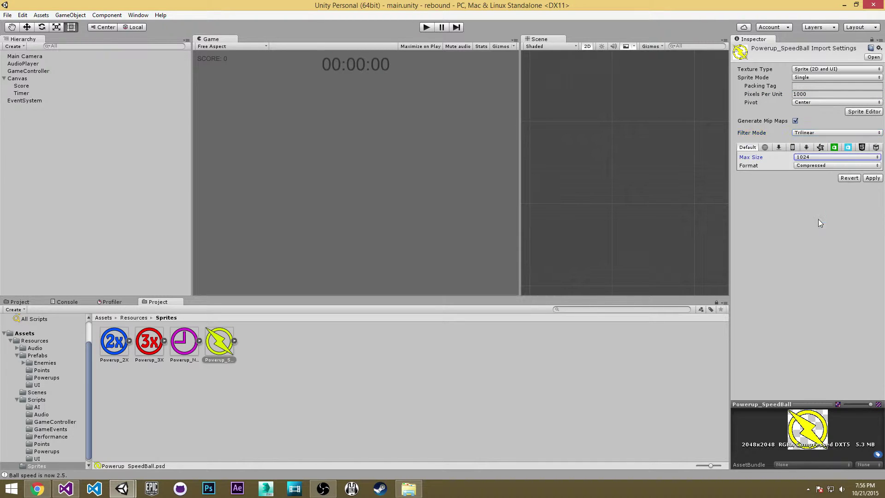
click(822, 167)
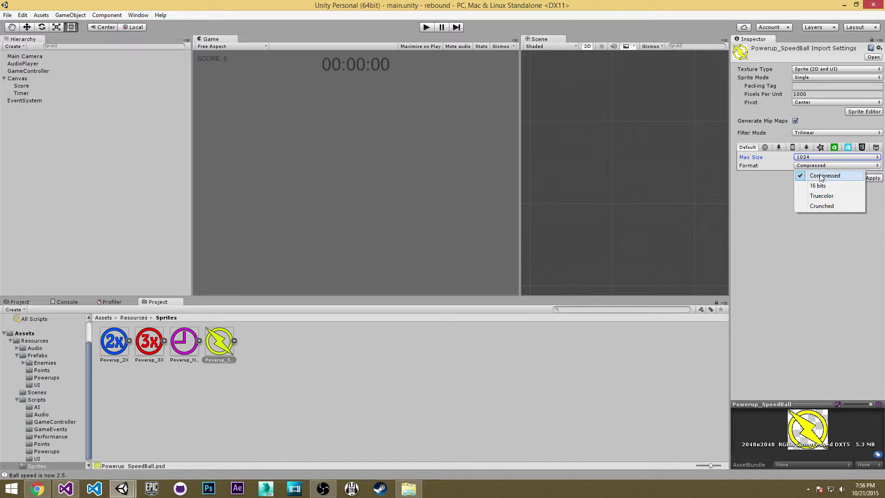
click(820, 195)
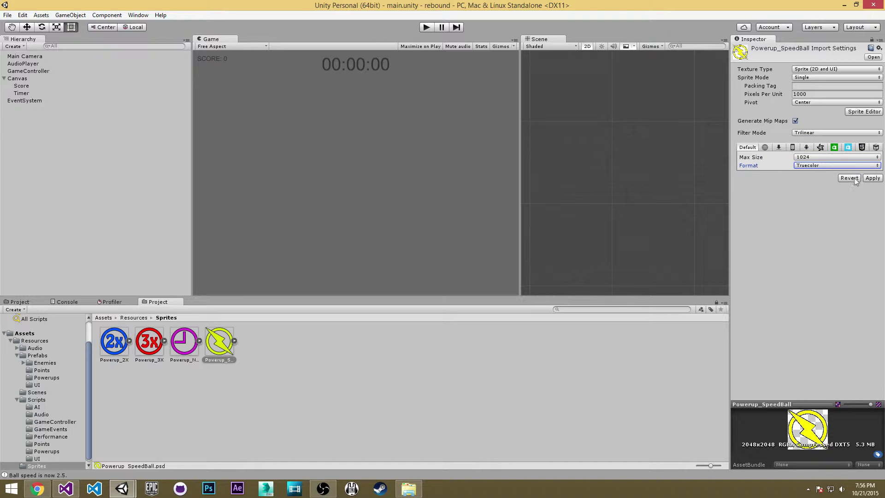
click(870, 178)
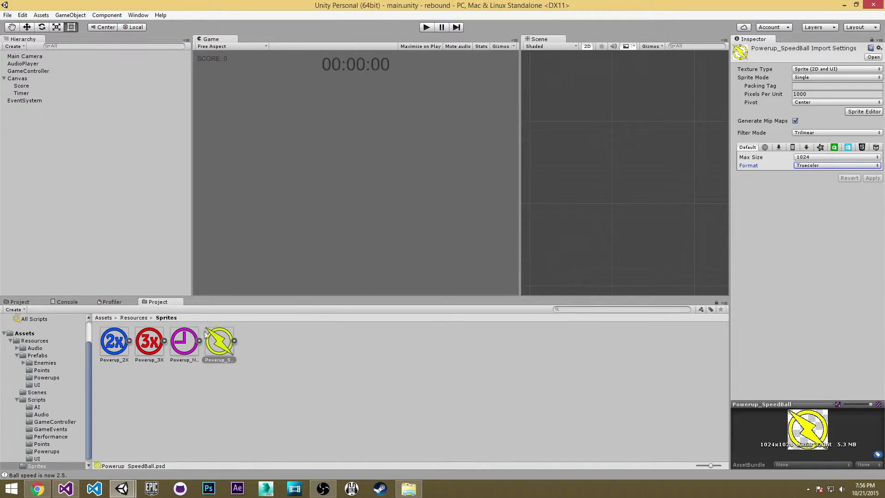
click(186, 345)
Step: Set Powerup_NoCooldown's Pixels Per Unit to 1000 and clear the asset selection
click(819, 91)
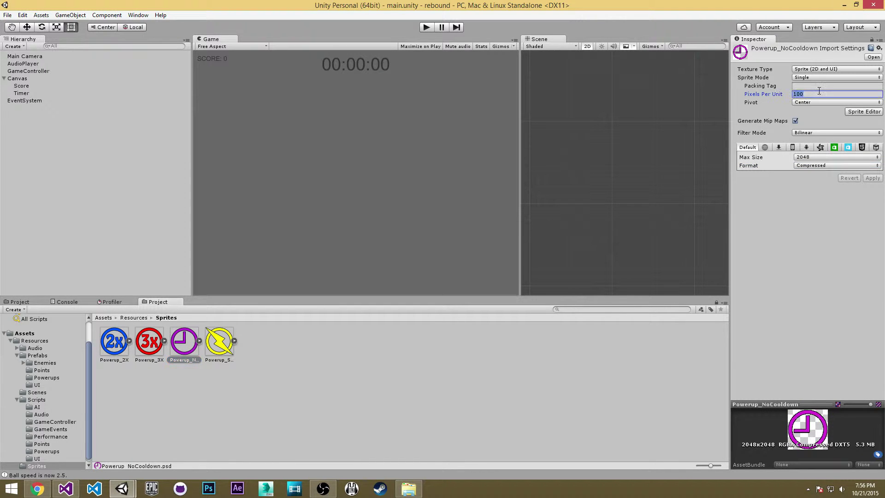
text(0)
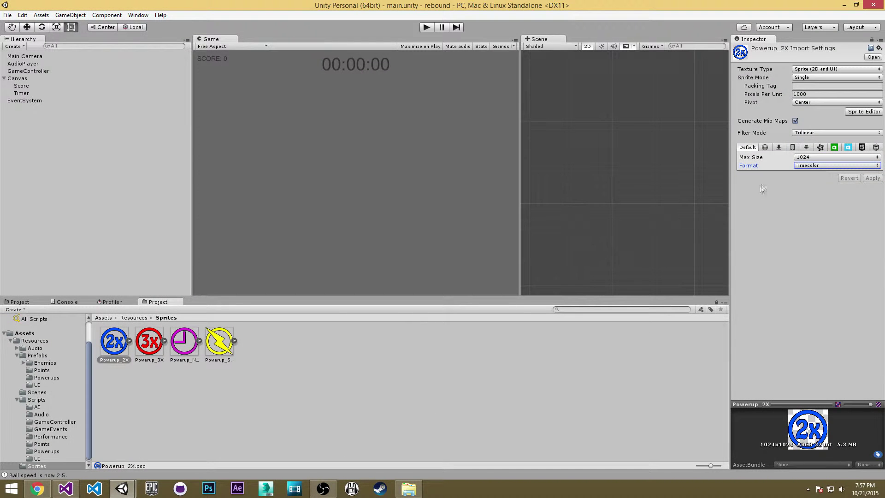
click(655, 349)
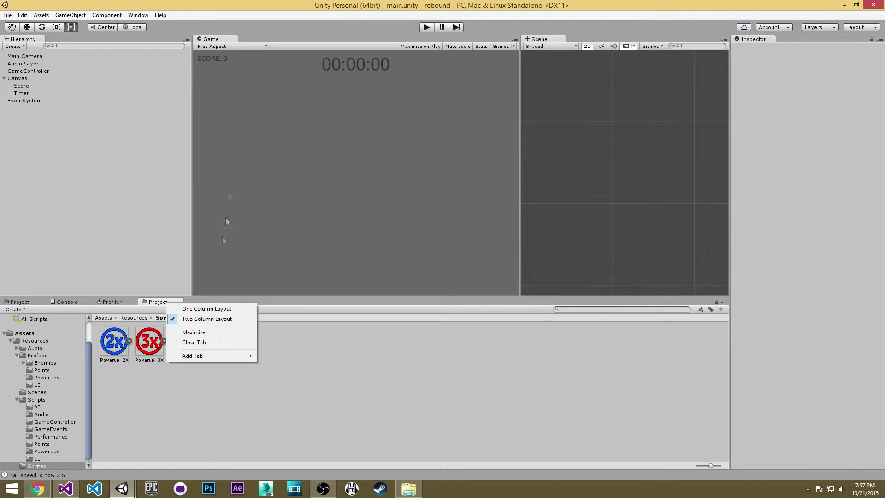
Step: Add a second Project panel and dock it below the Game view
mouse_move(208, 355)
click(286, 398)
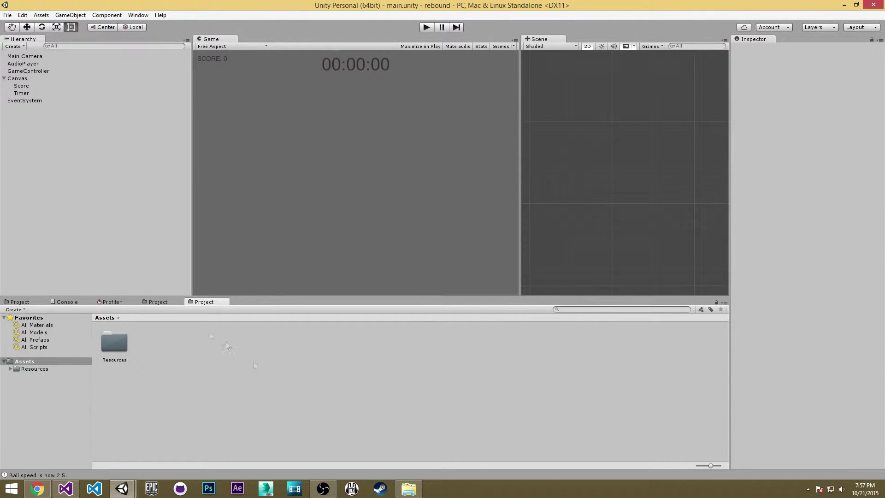
drag(206, 301, 331, 243)
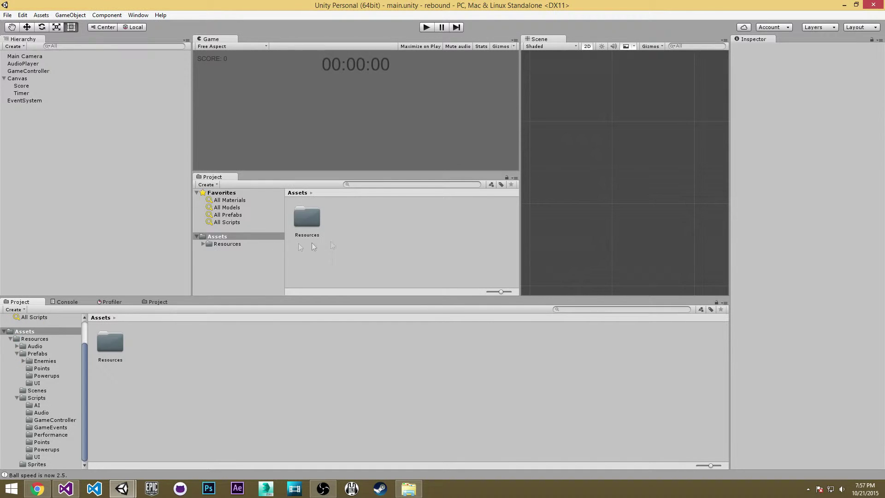
Step: Show Resources/Sprites in the lower panel and the Prefabs folder in the upper one
double_click(116, 343)
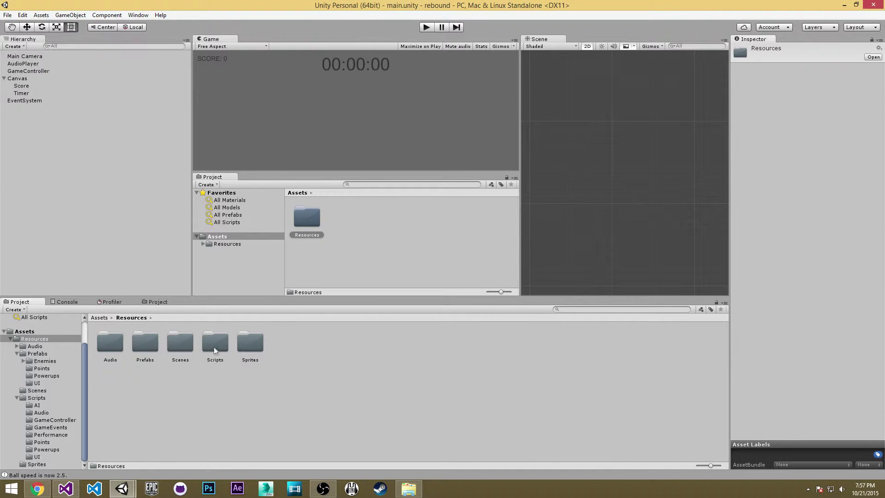
click(250, 343)
double_click(258, 345)
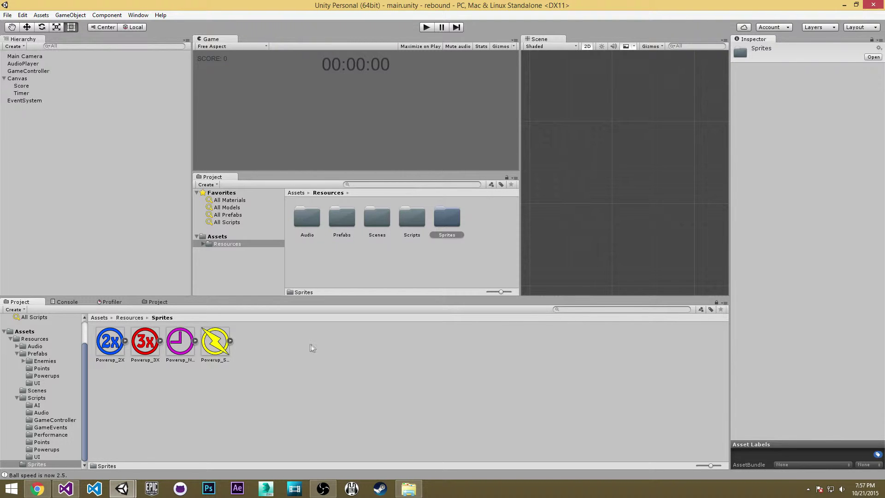
click(295, 349)
click(410, 217)
click(447, 218)
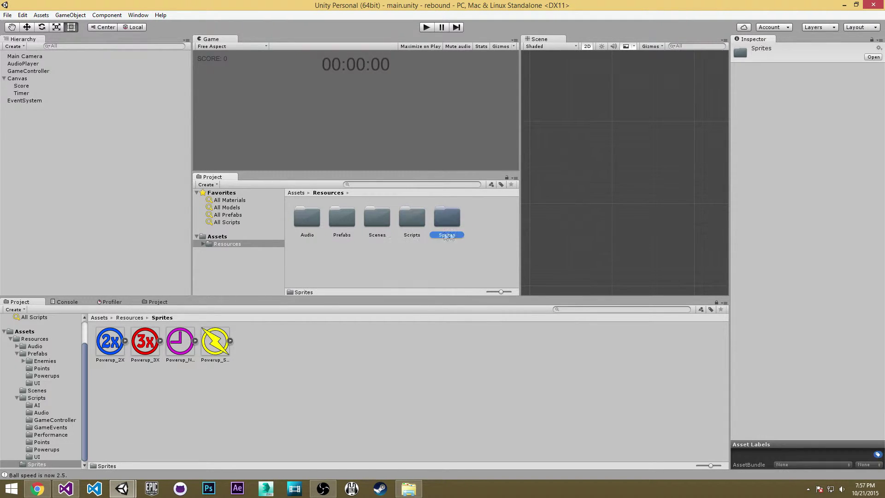
double_click(352, 217)
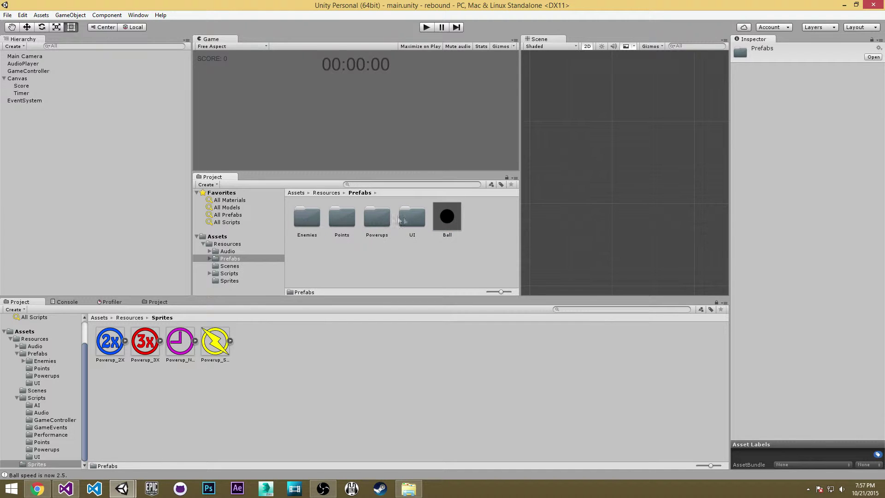
Step: In Prefabs/Powerups, assign the 2X sprite to the Powerup_2X prefab's Sprite Renderer
double_click(380, 217)
click(306, 216)
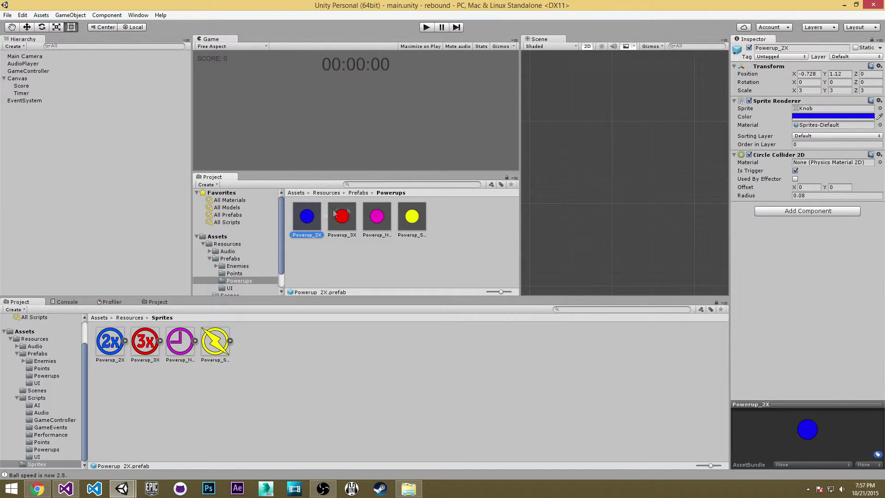
drag(102, 341, 159, 345)
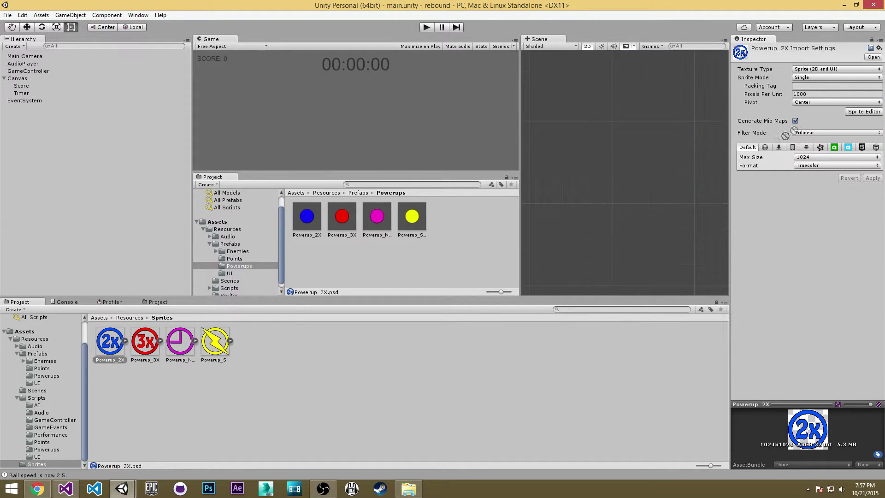
click(315, 208)
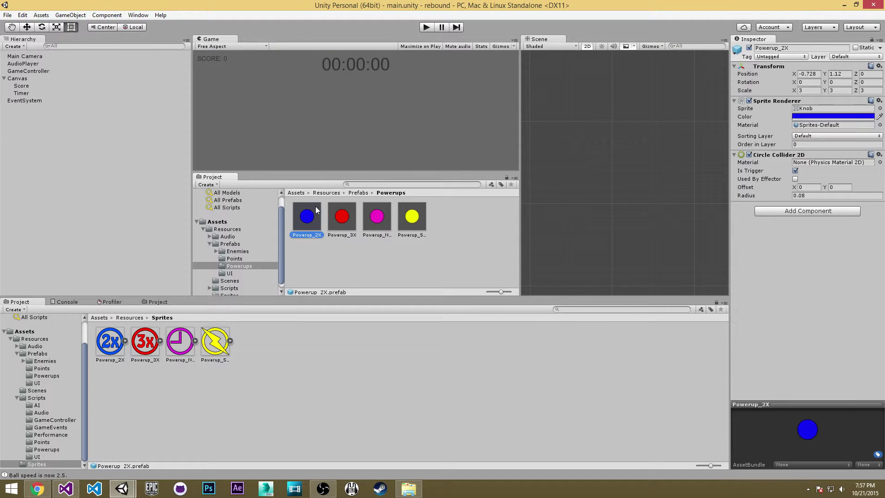
drag(115, 344, 820, 113)
Step: Assign the 3X sprite to Powerup_3X and review all four powerup prefabs
click(342, 221)
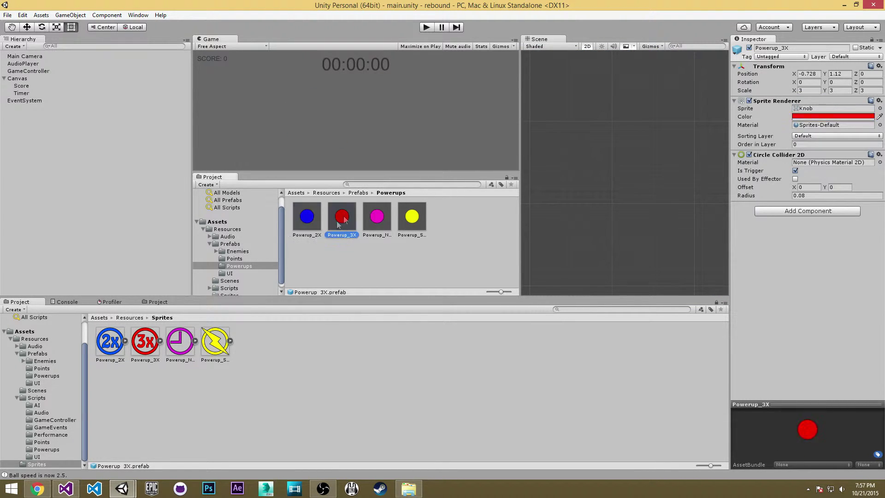
drag(145, 348, 818, 113)
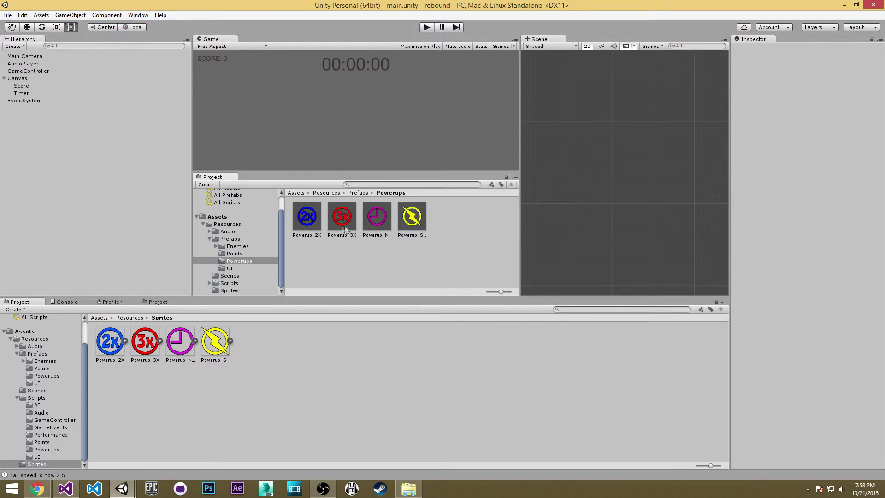
click(307, 216)
click(342, 216)
click(377, 216)
click(419, 218)
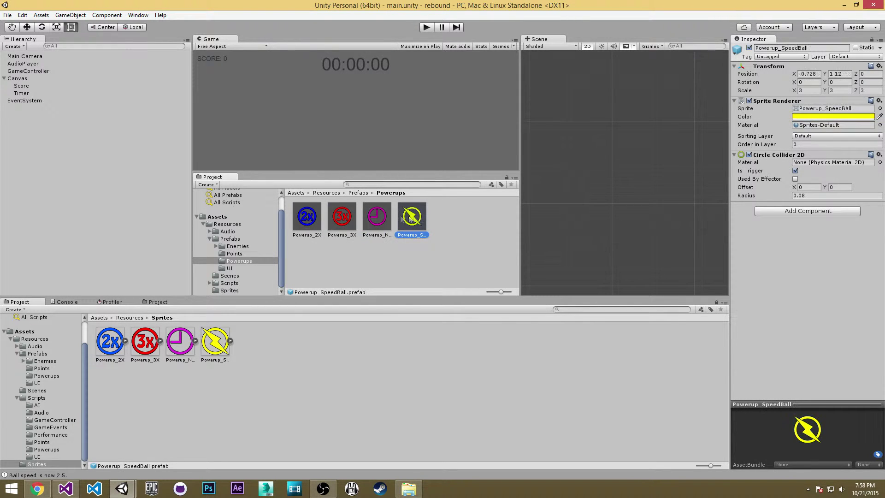
click(807, 90)
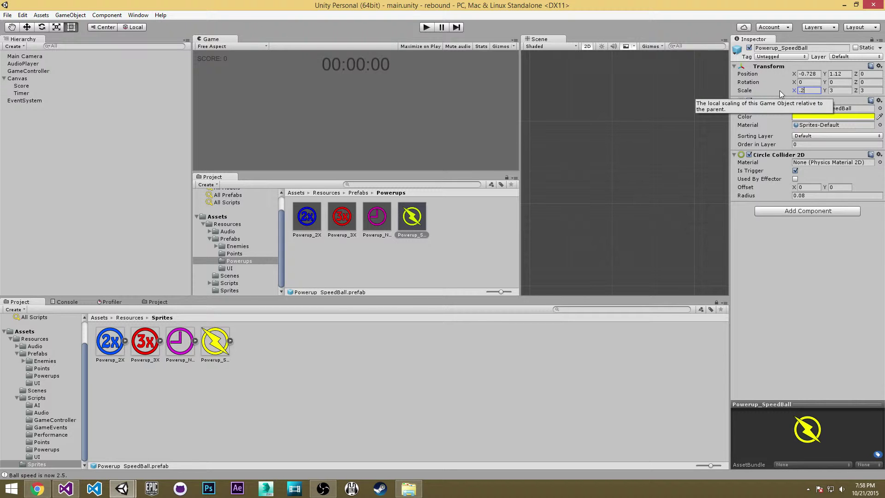
Step: Set SpeedBall's Y scale and NoCooldown's X scale to 0.2
click(840, 91)
text(0.2)
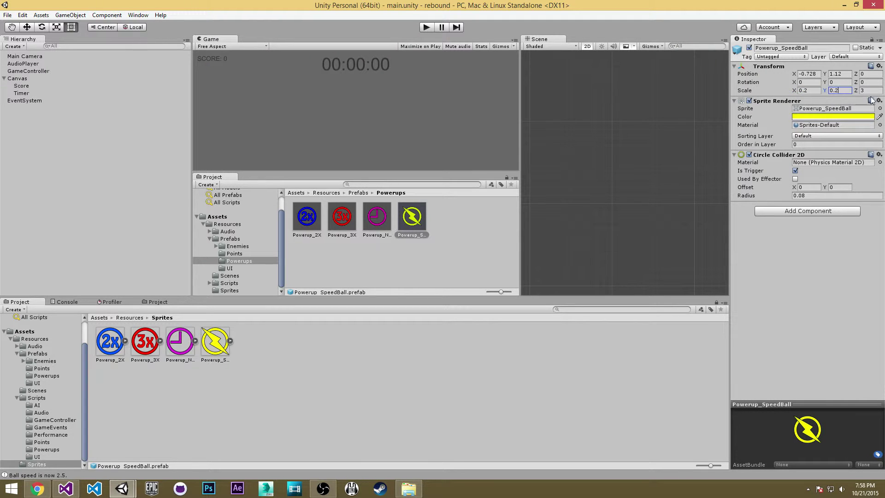
click(386, 220)
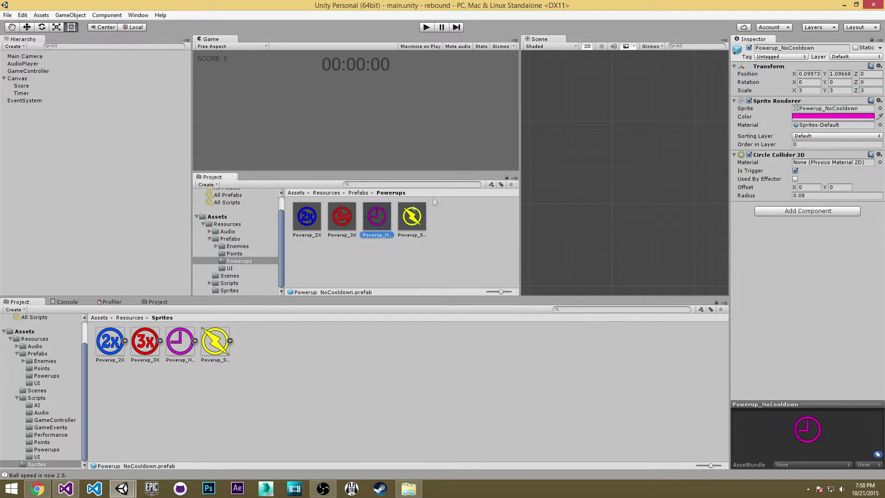
click(808, 90)
text(0.2)
key(Tab)
key(ctrl+z)
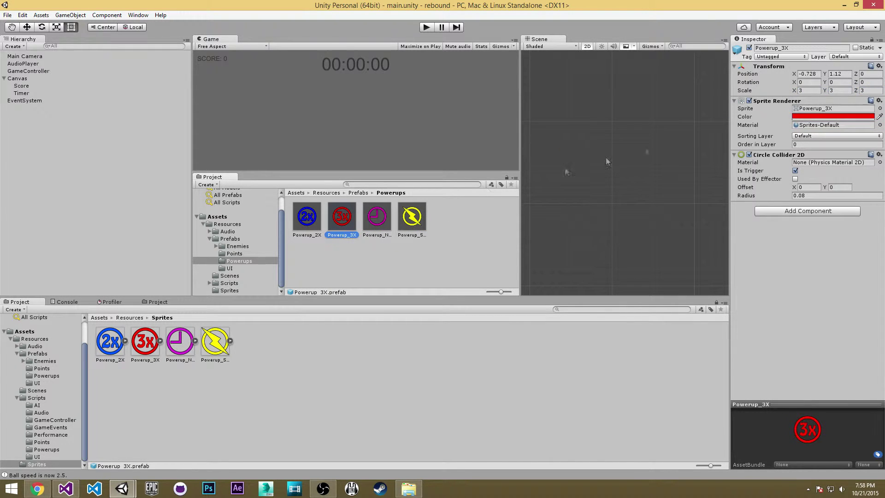
Step: Scale the Powerup_3X prefab to 0.2 on X, Y and Z
click(808, 90)
text(0.2)
key(Tab)
text(0.2)
key(Tab)
text(0.2)
Step: Scale Powerup_2X to 0.2 on all axes and dock the floating Project browser at the bottom
click(307, 216)
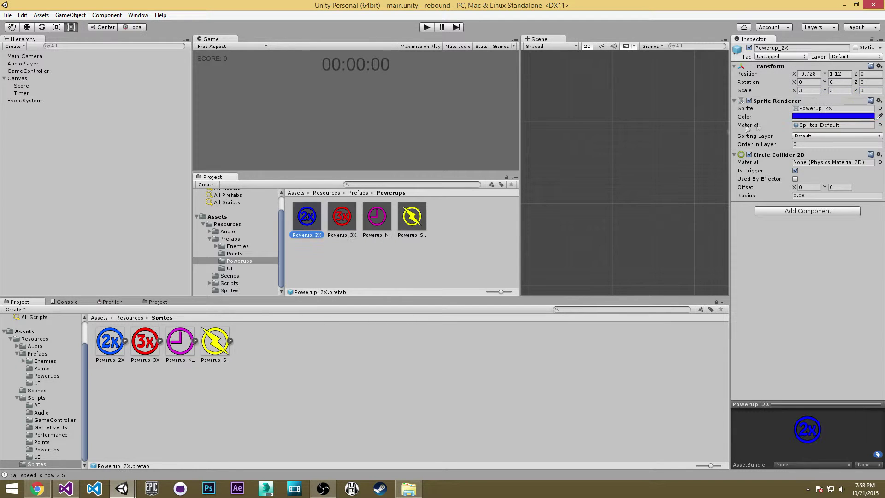
click(809, 90)
text(0.2)
click(844, 91)
text(0.2)
click(867, 91)
click(430, 172)
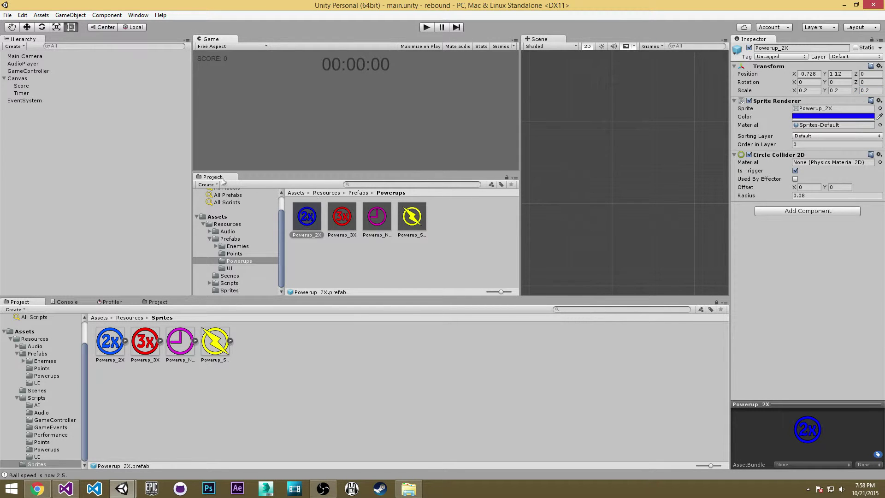
drag(222, 180, 209, 308)
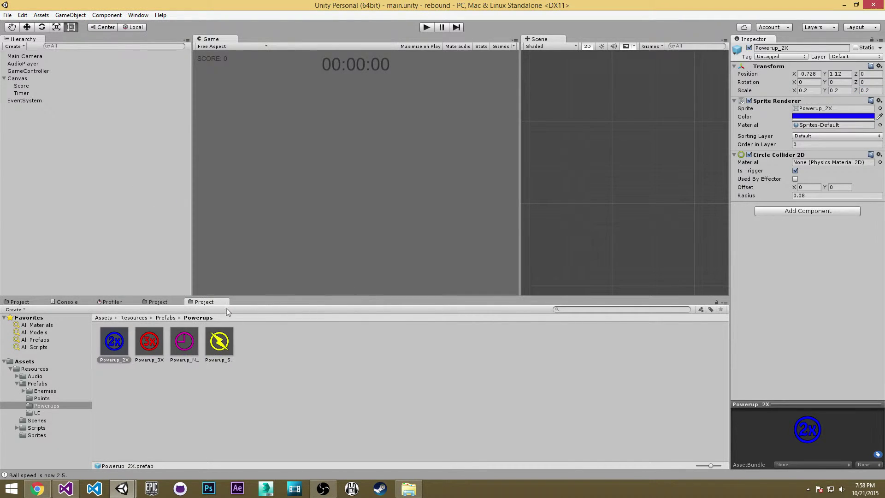
right_click(219, 304)
Step: Close the extra Project tab, then test-run play mode to watch the smaller powerups spawn
click(251, 344)
click(152, 303)
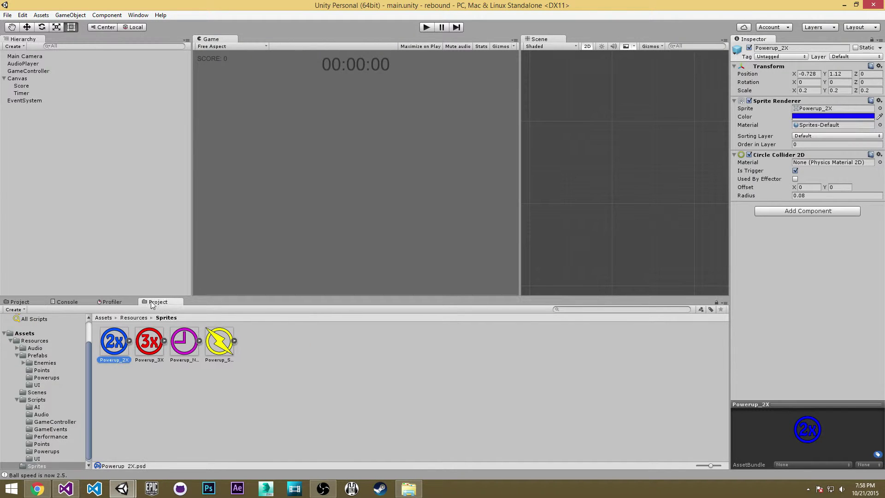
click(427, 28)
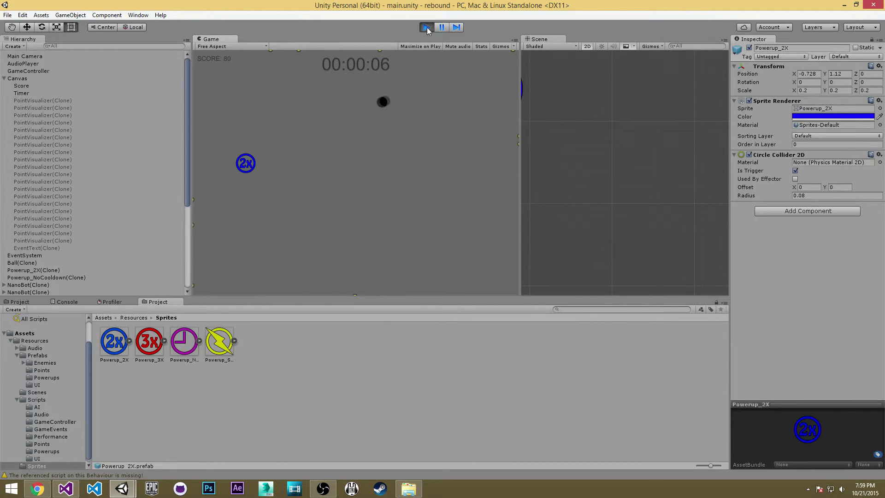
key(ctrl+p)
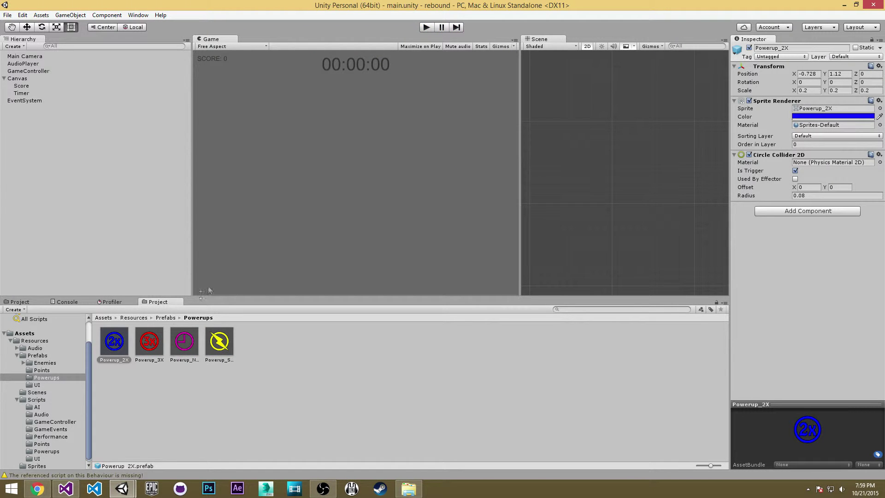
Step: Place a Powerup_2X instance, set its Circle Collider 2D radius to 2, and apply to the prefab
drag(109, 342, 625, 172)
scroll(628, 178, up, 3)
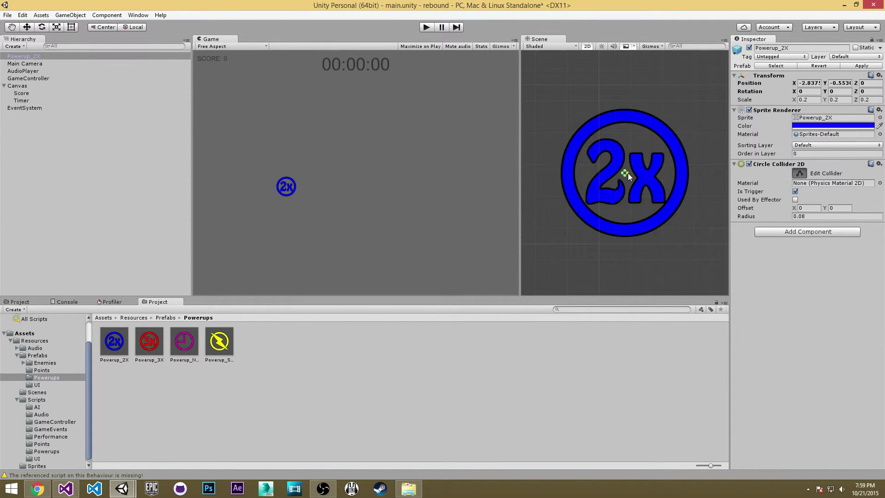
drag(633, 178, 690, 184)
scroll(658, 182, down, 1)
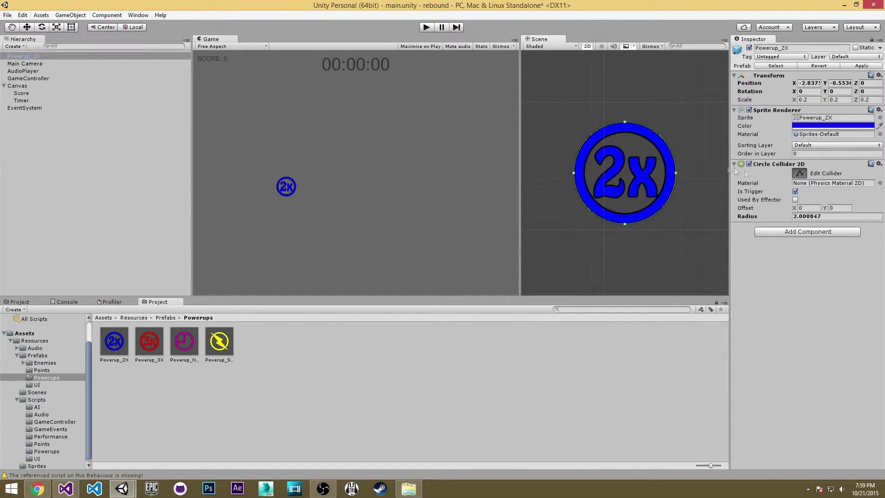
click(794, 217)
text(2)
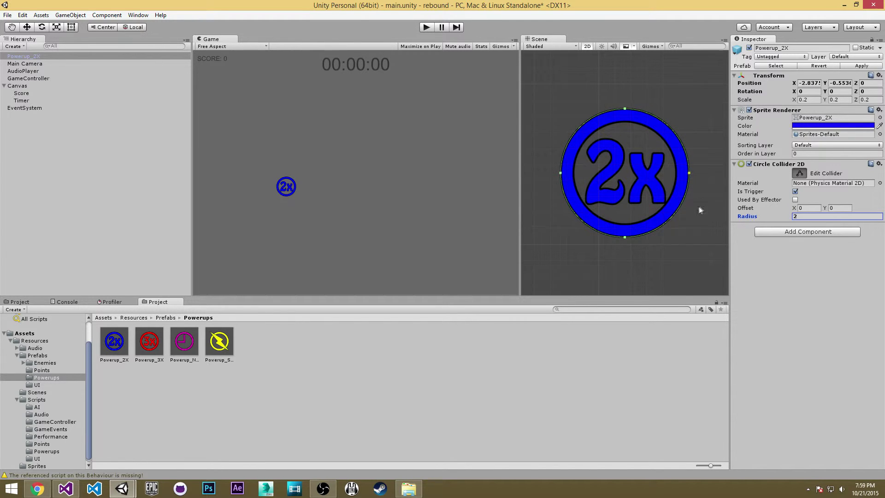
scroll(678, 146, down, 6)
middle_drag(662, 125, 653, 147)
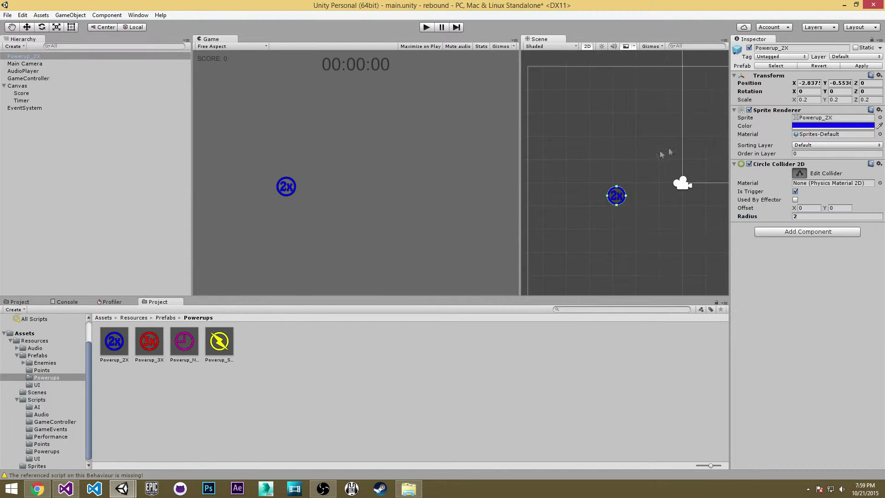
click(862, 66)
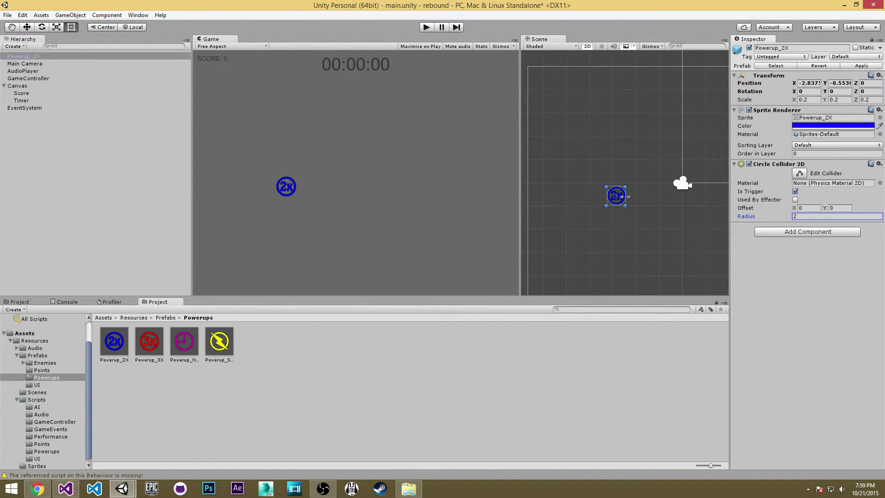
right_click(770, 166)
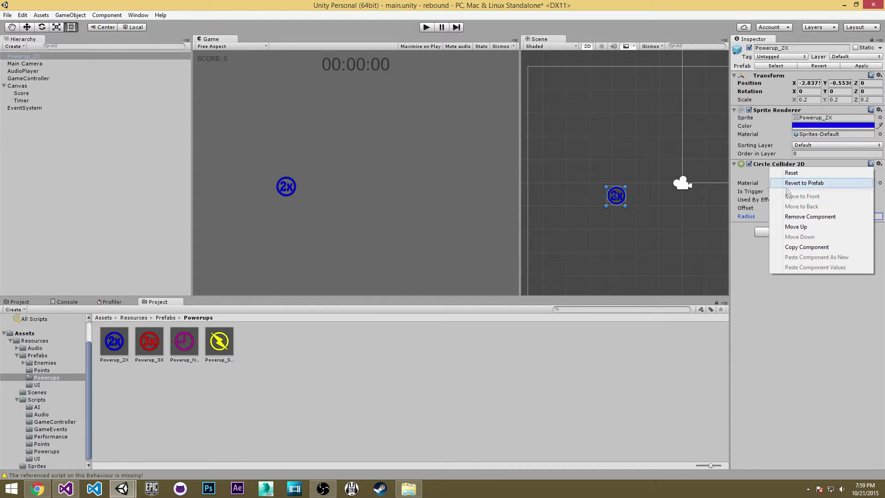
Step: Copy the Circle Collider 2D component and remove the temporary 2X instance from the scene
click(806, 248)
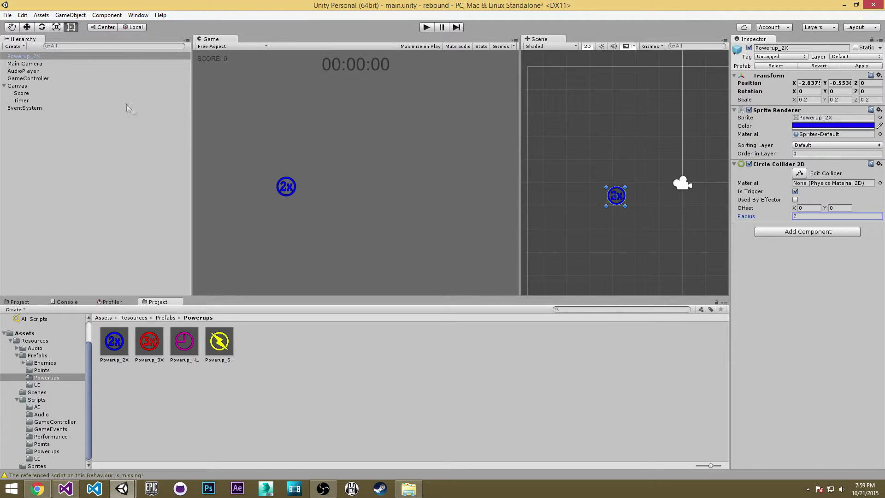
click(119, 65)
key(ctrl+z)
Step: Paste the radius-2 collider values onto the Powerup_3X and Powerup_NoCooldown prefabs
click(155, 341)
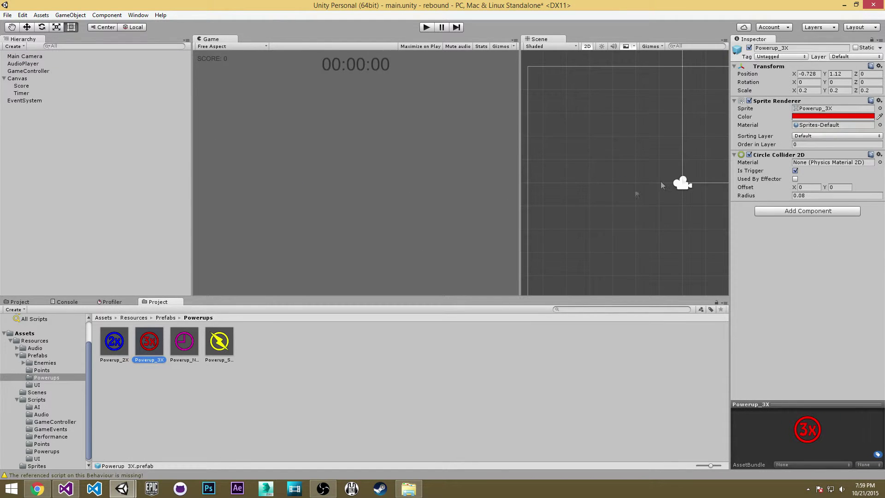
right_click(774, 156)
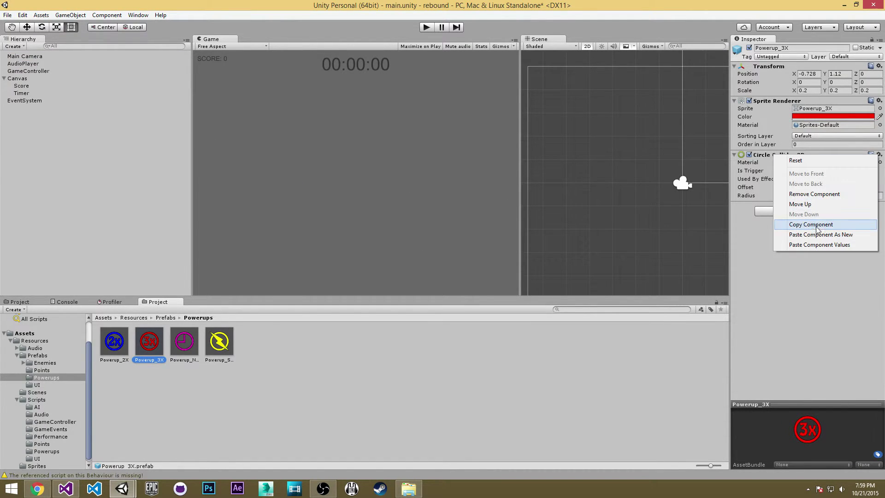
click(820, 245)
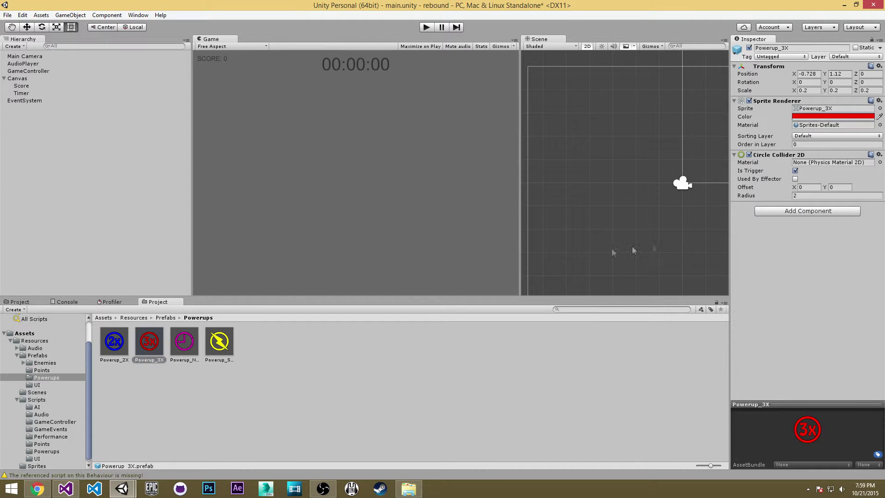
click(184, 342)
right_click(779, 158)
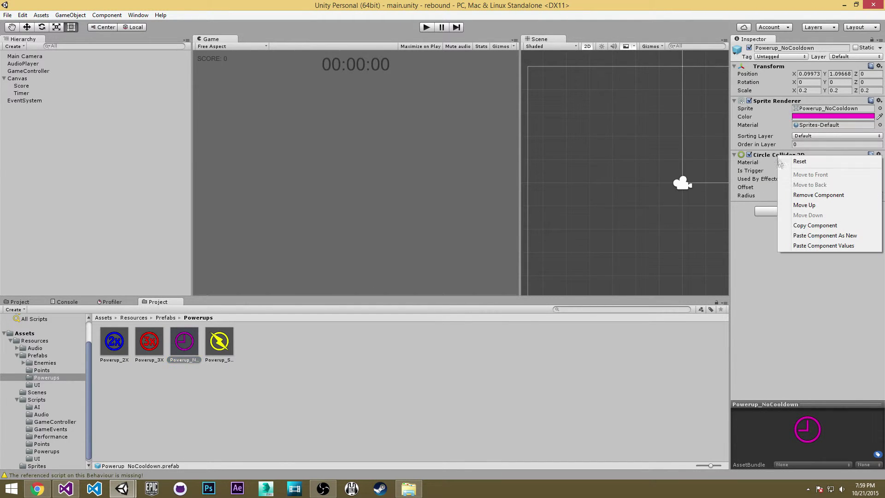
click(823, 245)
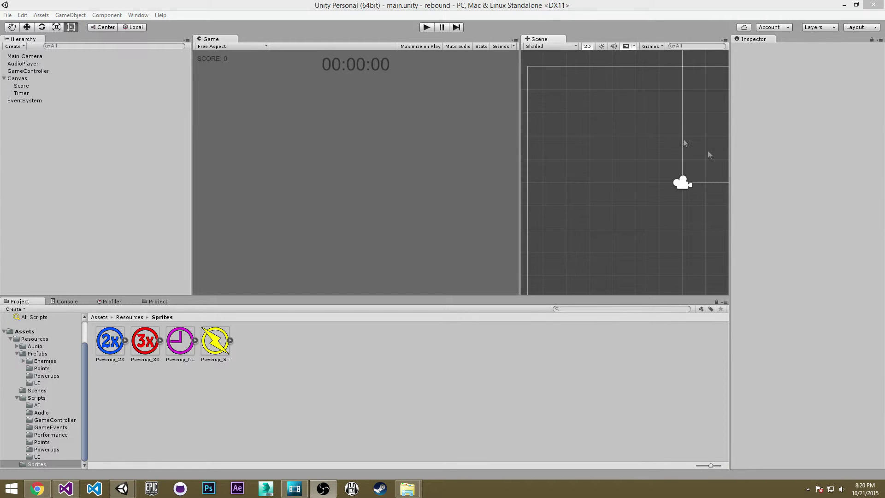
click(425, 28)
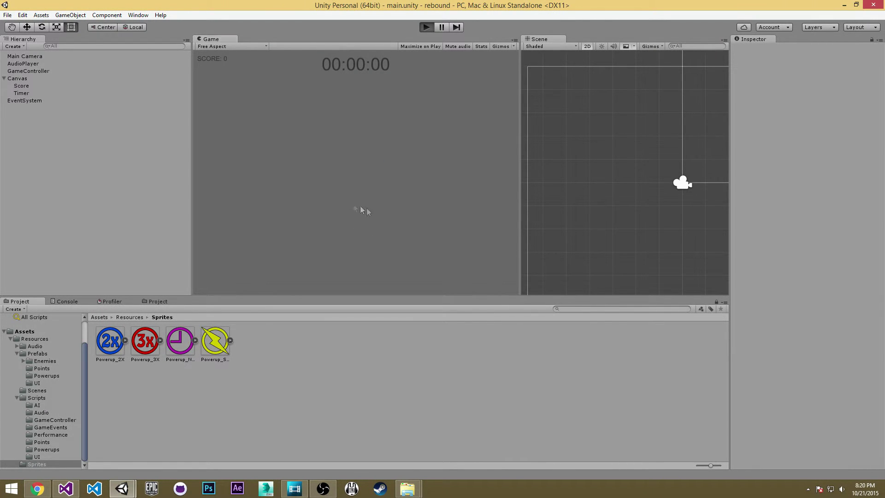
click(373, 234)
click(248, 187)
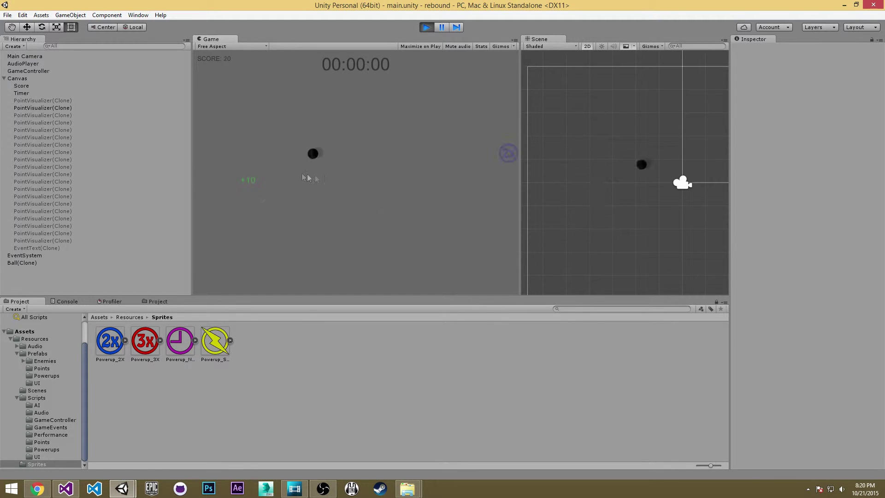
click(454, 180)
click(289, 171)
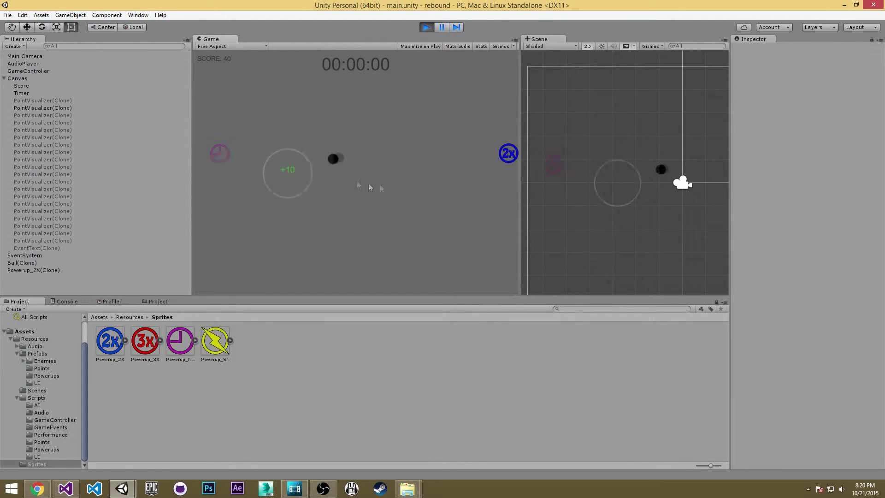
click(478, 191)
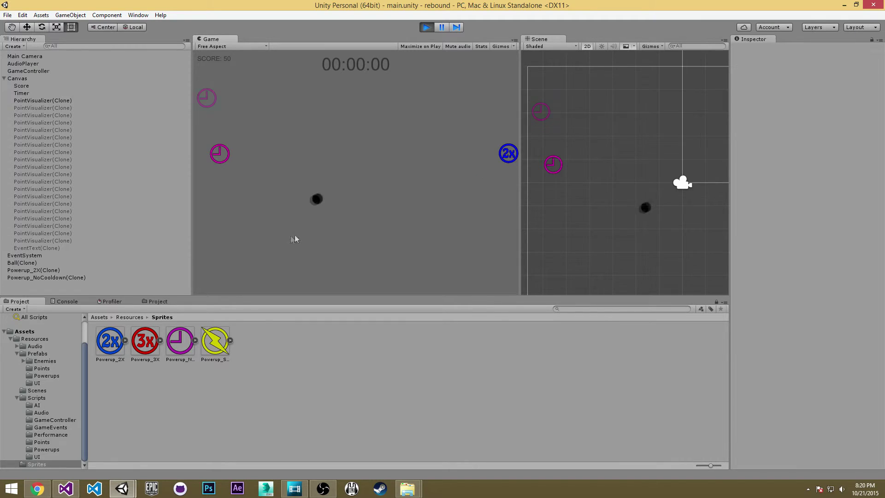
click(276, 233)
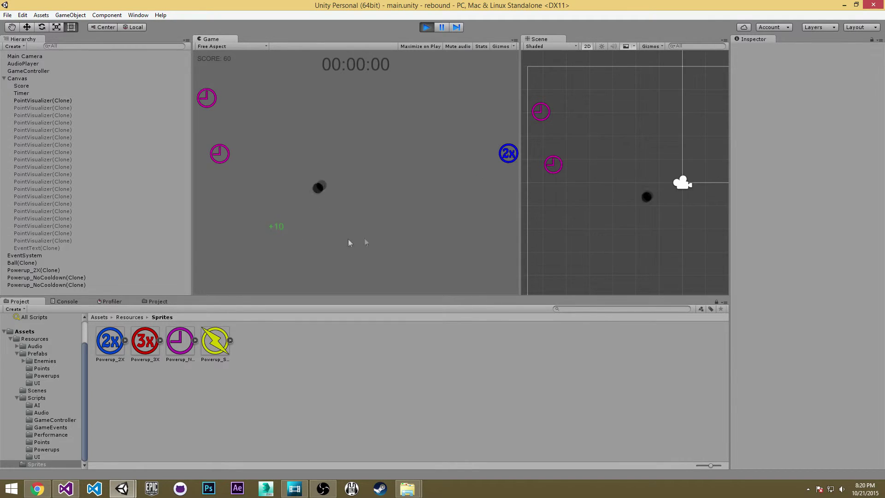
click(468, 216)
click(371, 200)
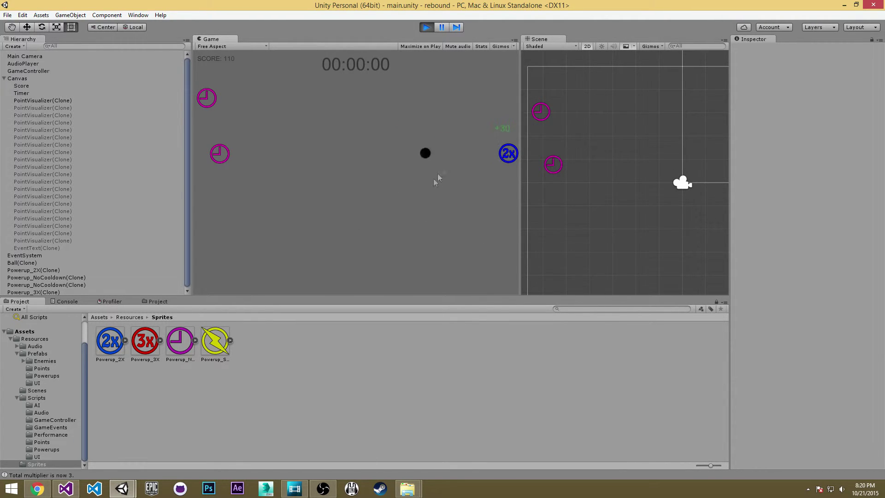
click(388, 184)
click(332, 134)
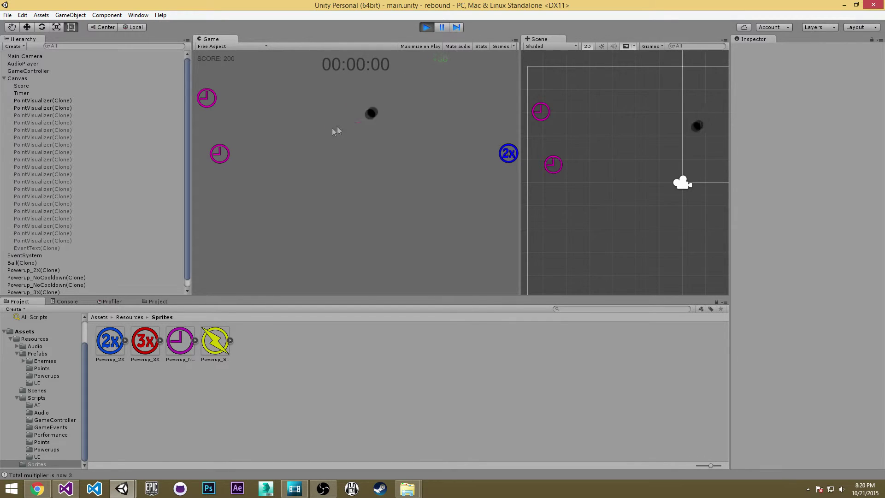
click(319, 143)
click(452, 180)
click(314, 176)
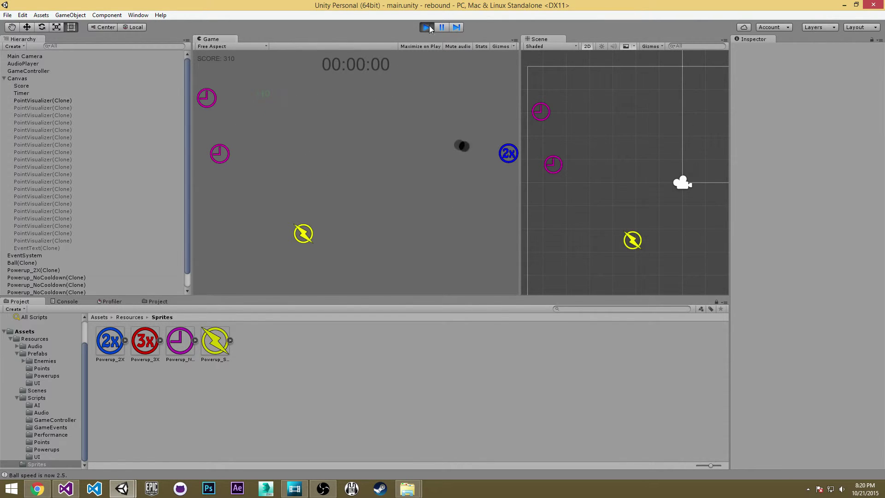
key(ctrl+p)
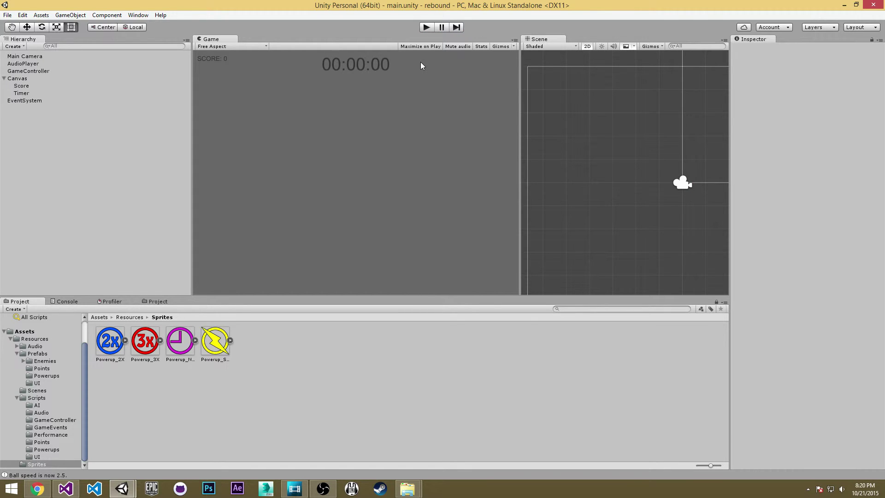